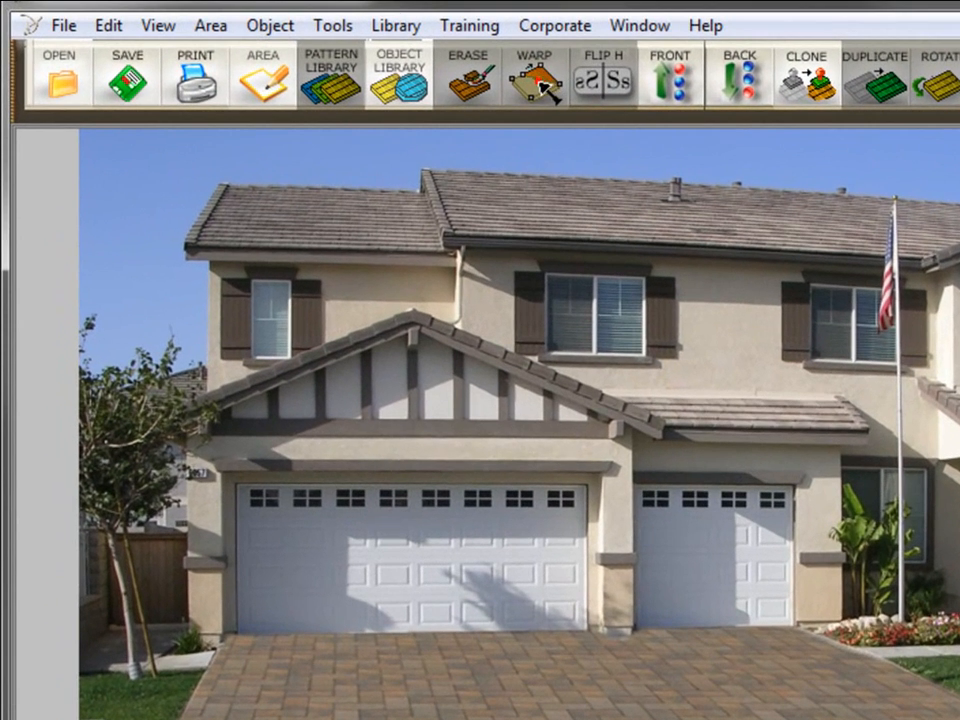
Place the Sunburst paver circle from the AirVol circles library over the centre of the driveway.
left_click(379, 70)
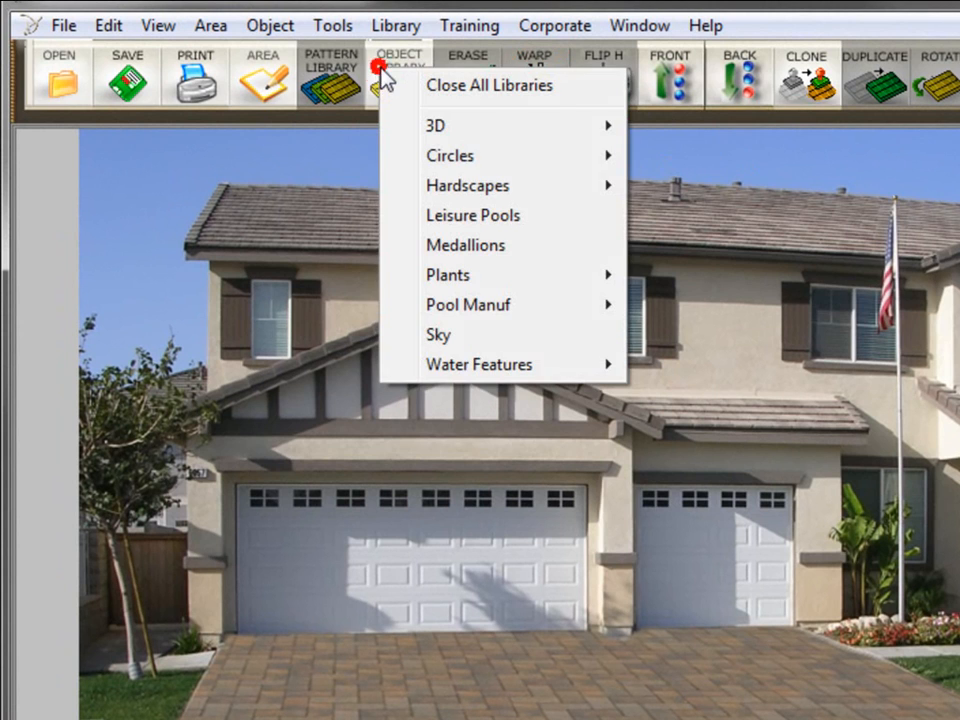
mouse_move(497, 161)
left_click(708, 166)
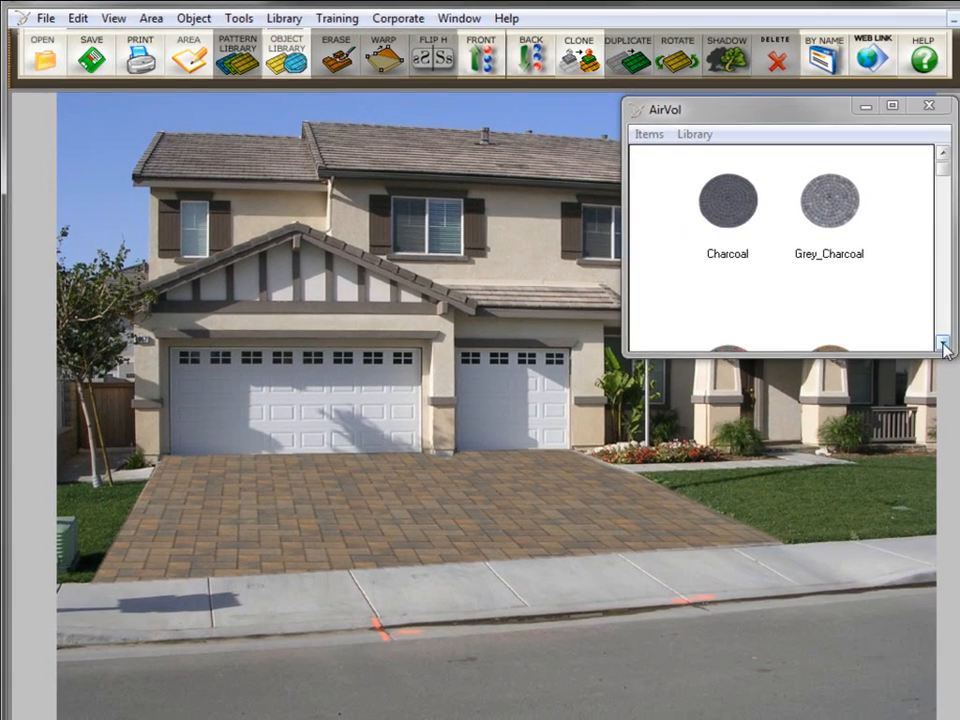
scroll(955, 362, "down", 3)
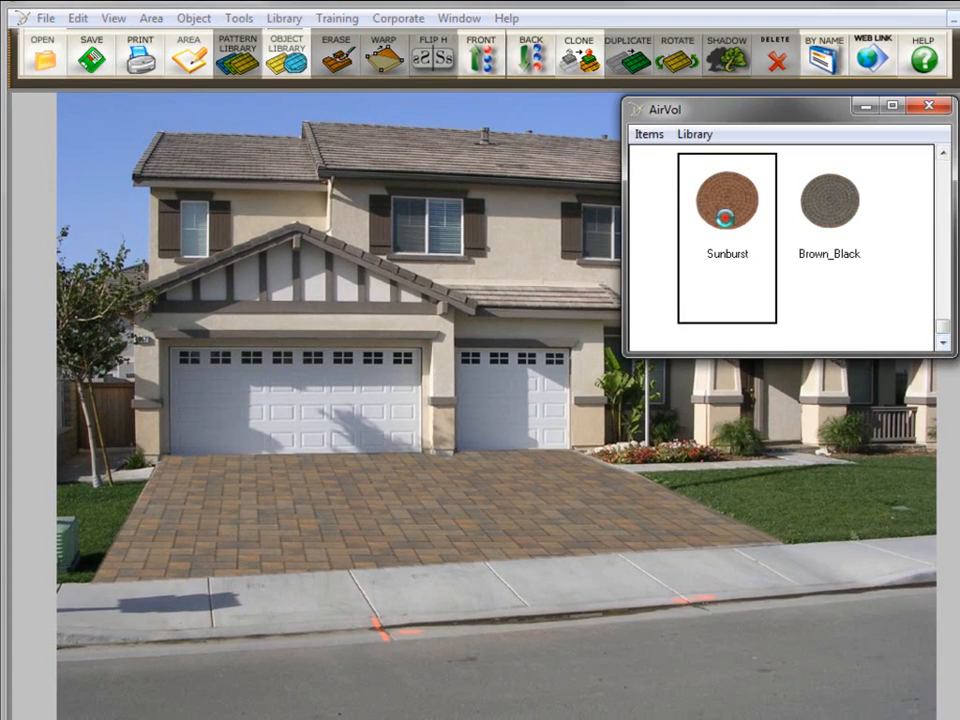
double_click(805, 243)
left_click_drag(773, 150, 482, 428)
left_click_drag(338, 517, 414, 449)
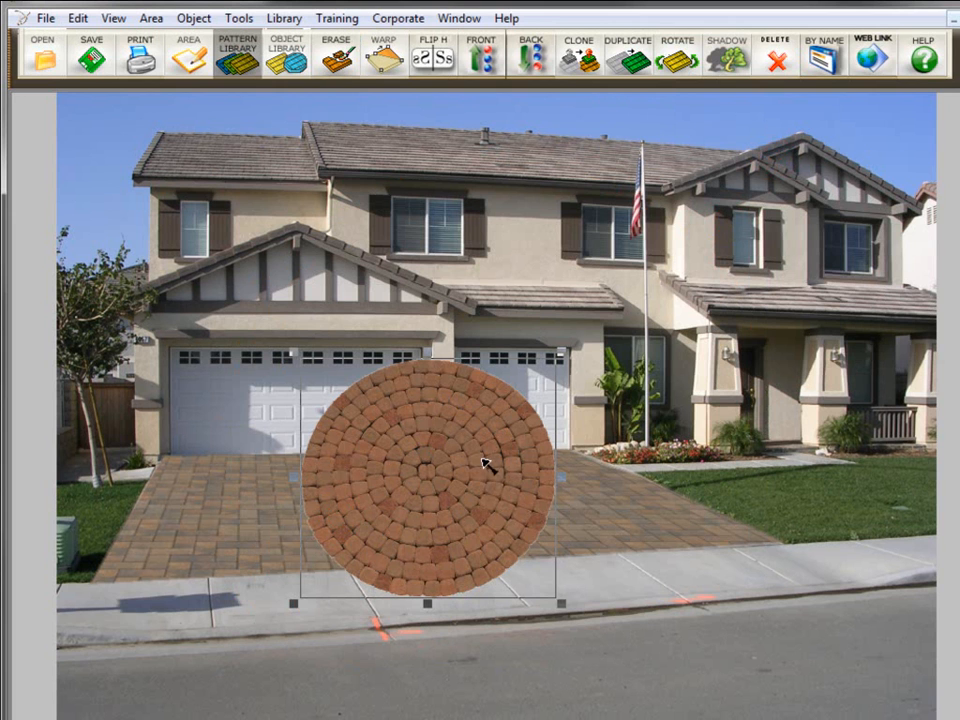
Try a Free warp of the paver circle by moving its four corners onto the driveway, and reset the warp.
left_click(388, 70)
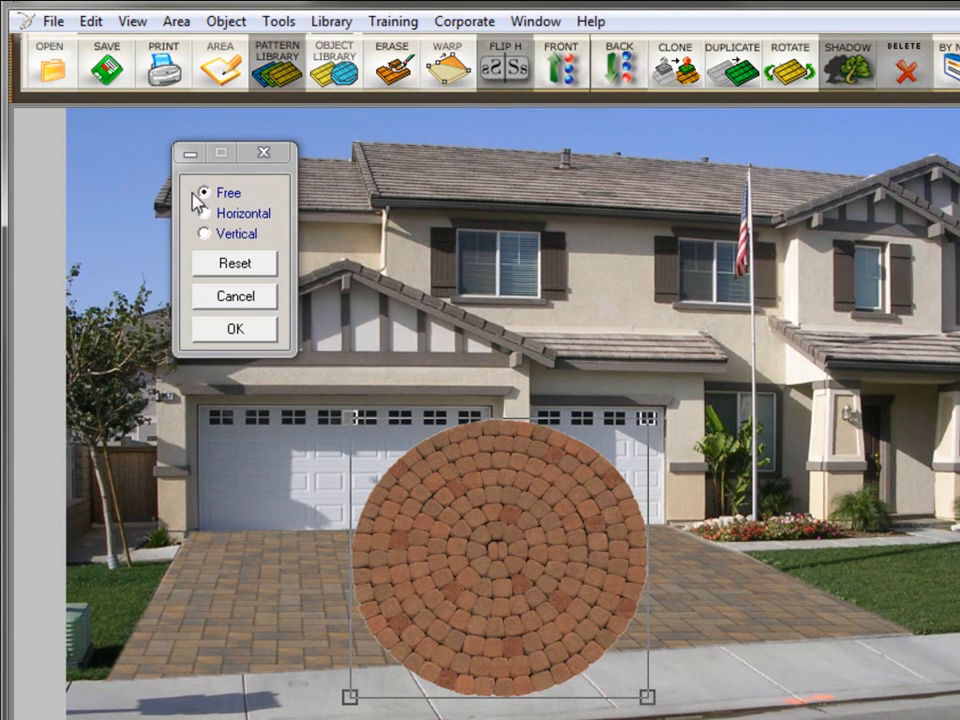
left_click_drag(349, 415, 390, 535)
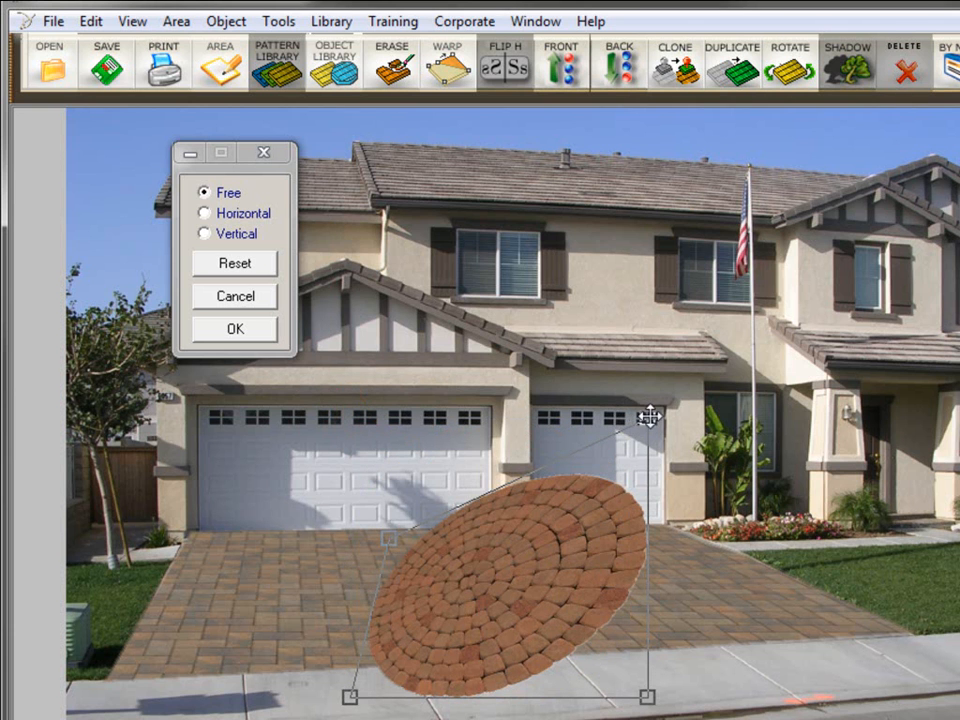
left_click_drag(646, 418, 593, 537)
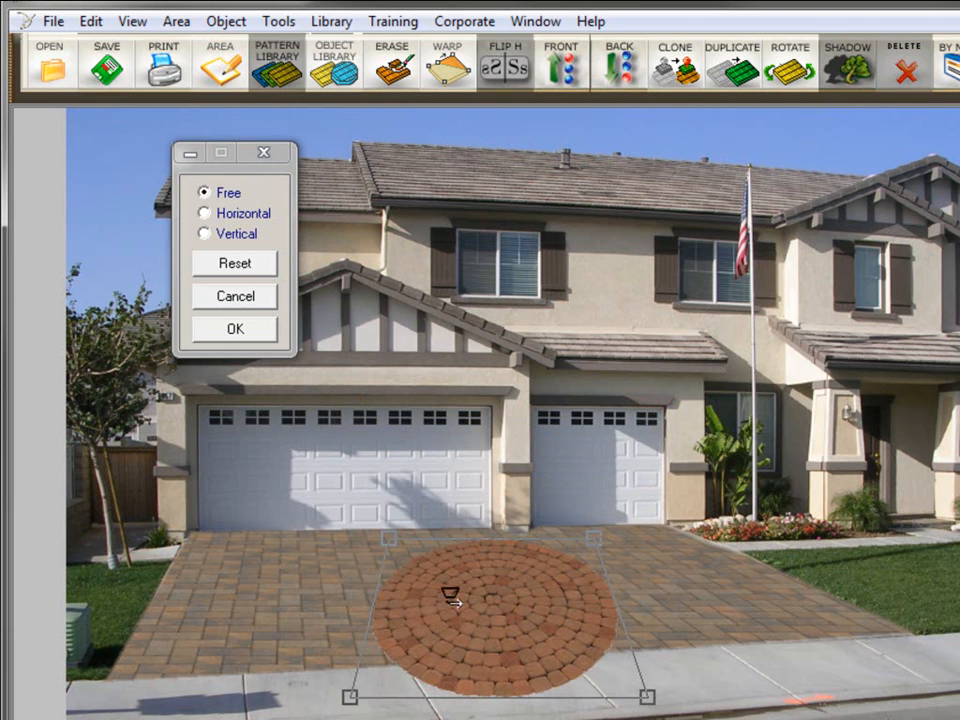
left_click_drag(349, 697, 344, 645)
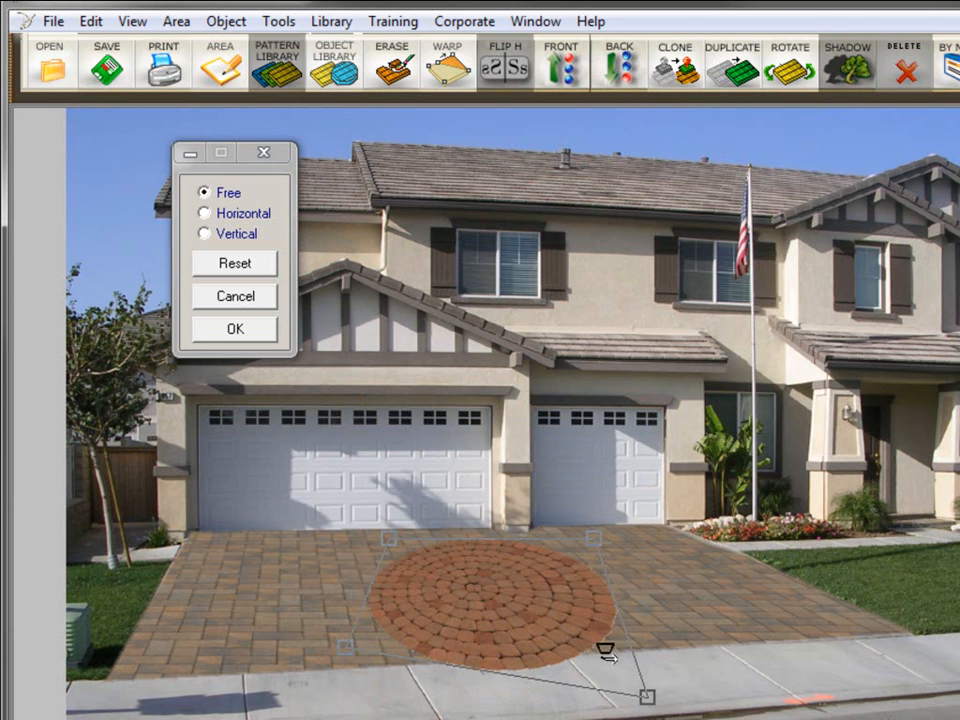
left_click_drag(650, 698, 630, 629)
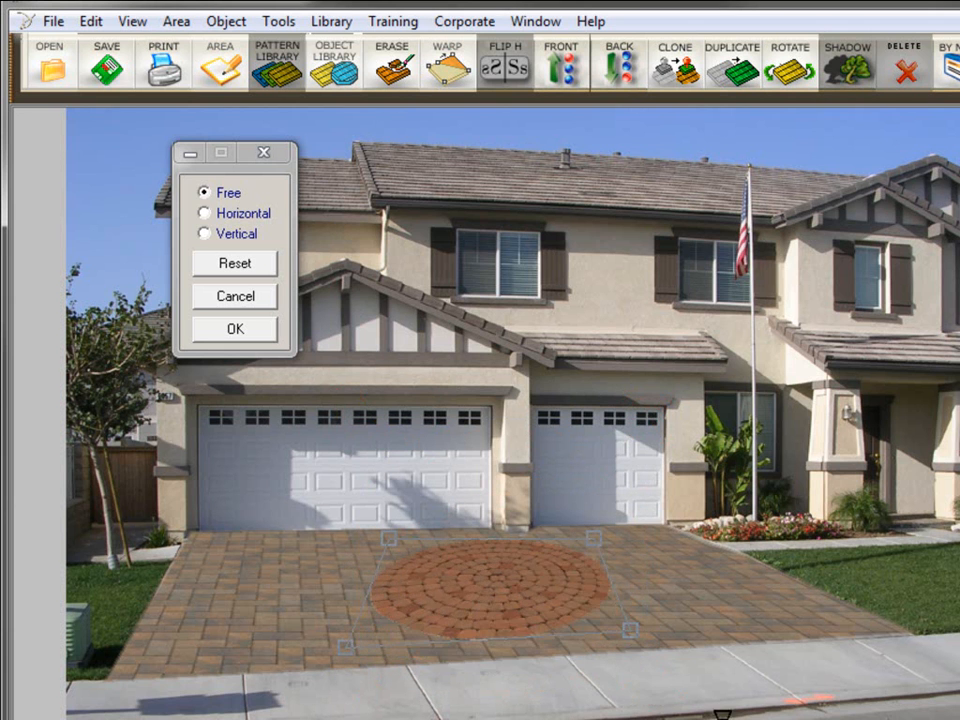
left_click(255, 266)
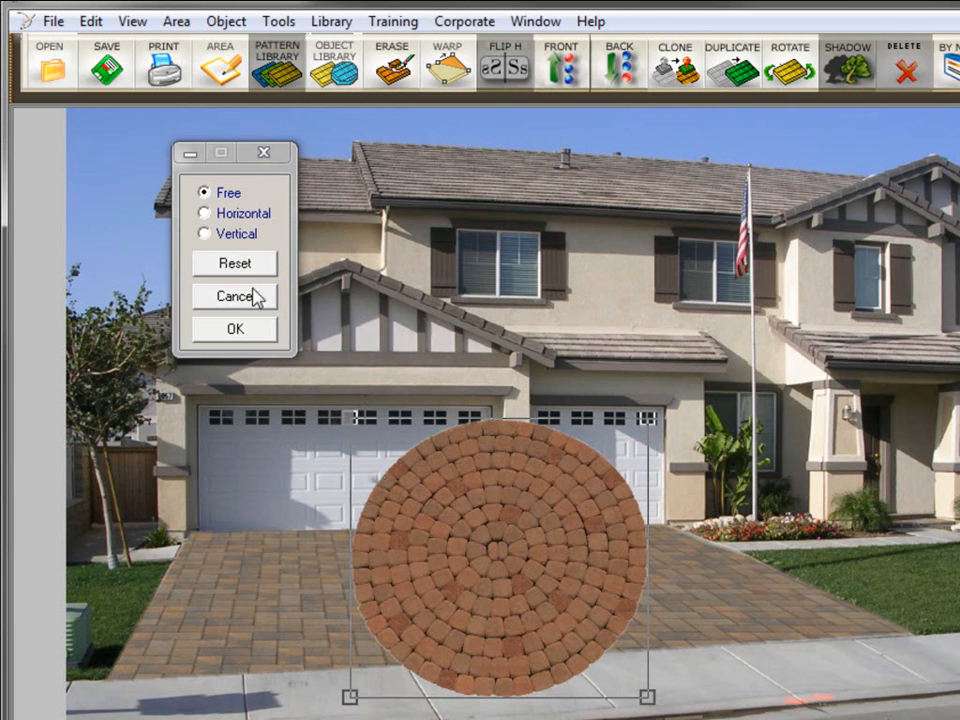
Warp the paver circle in Horizontal mode, narrower at the garage end, so it lies flat within the driveway, and accept the warp.
left_click(229, 214)
left_click_drag(348, 414, 403, 546)
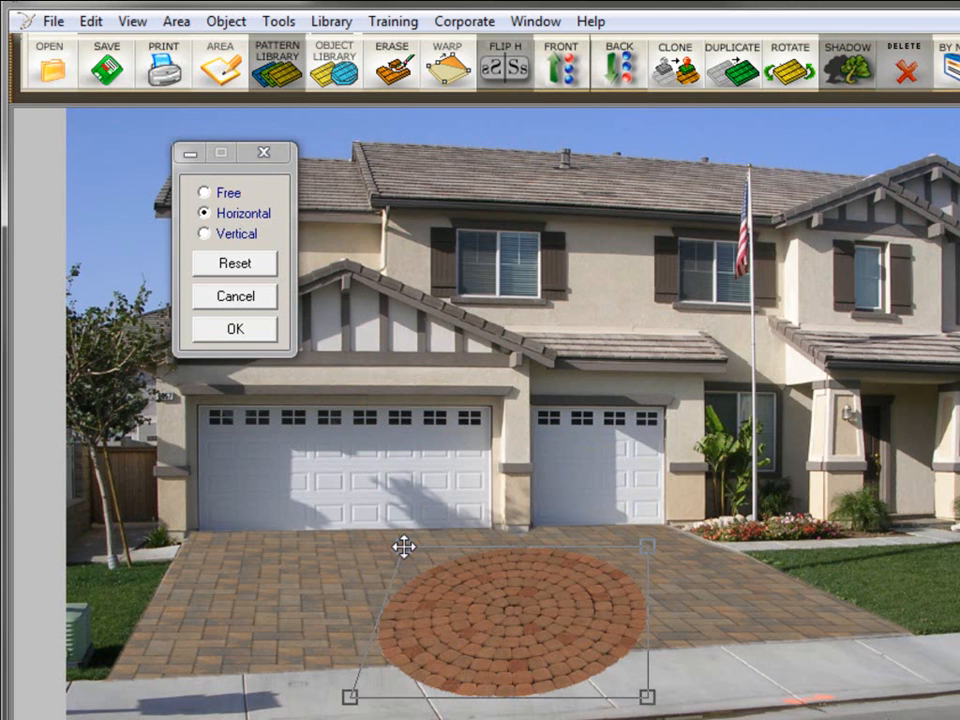
left_click_drag(351, 696, 351, 641)
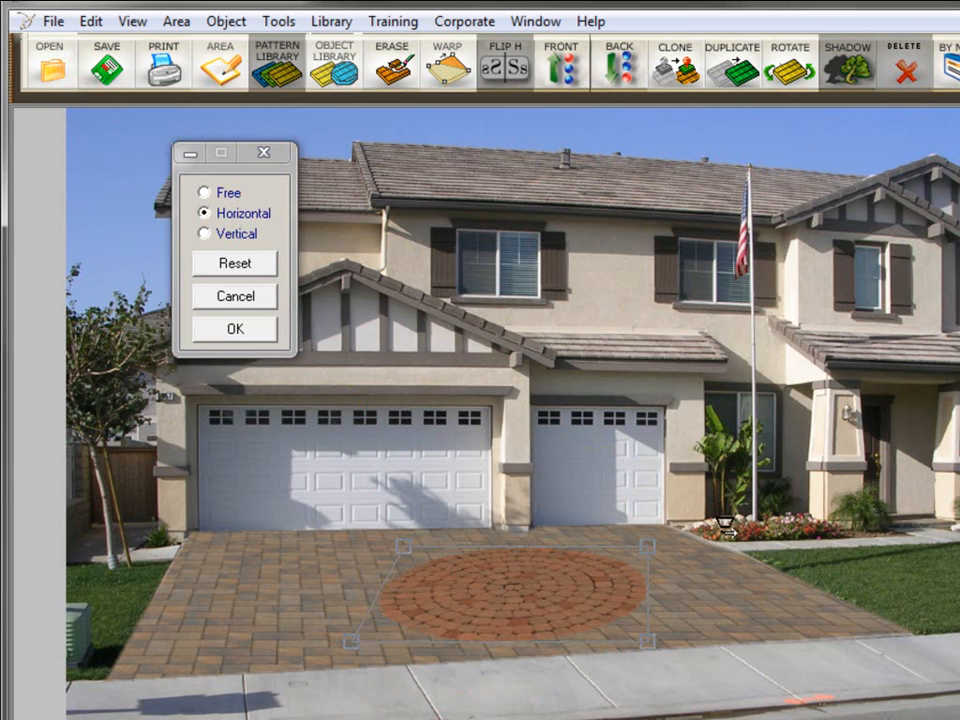
left_click_drag(649, 542, 600, 531)
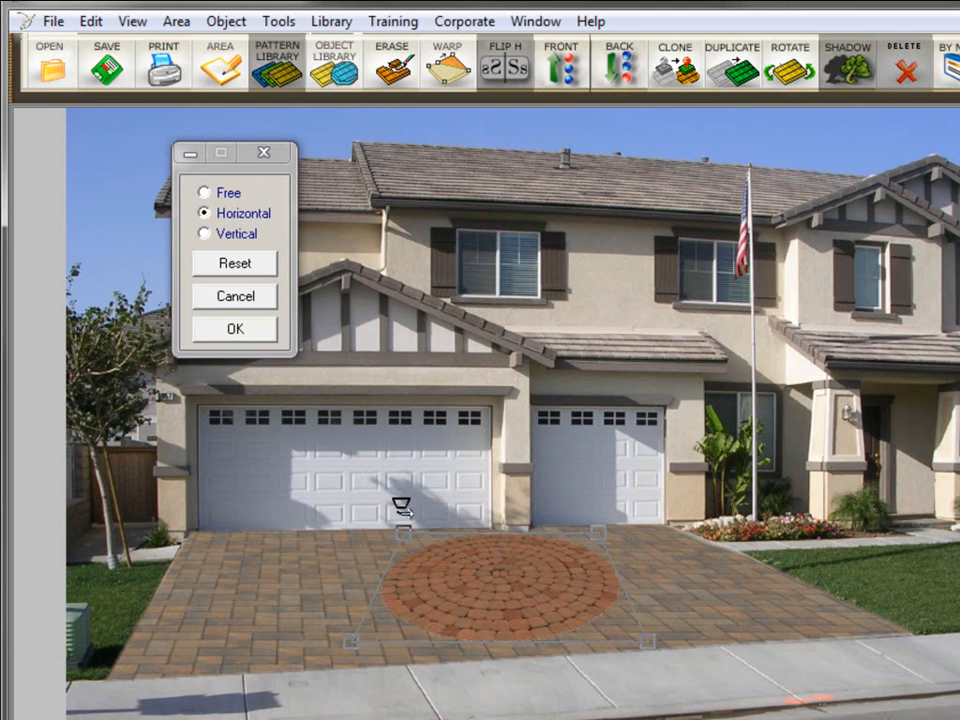
left_click_drag(397, 527, 386, 540)
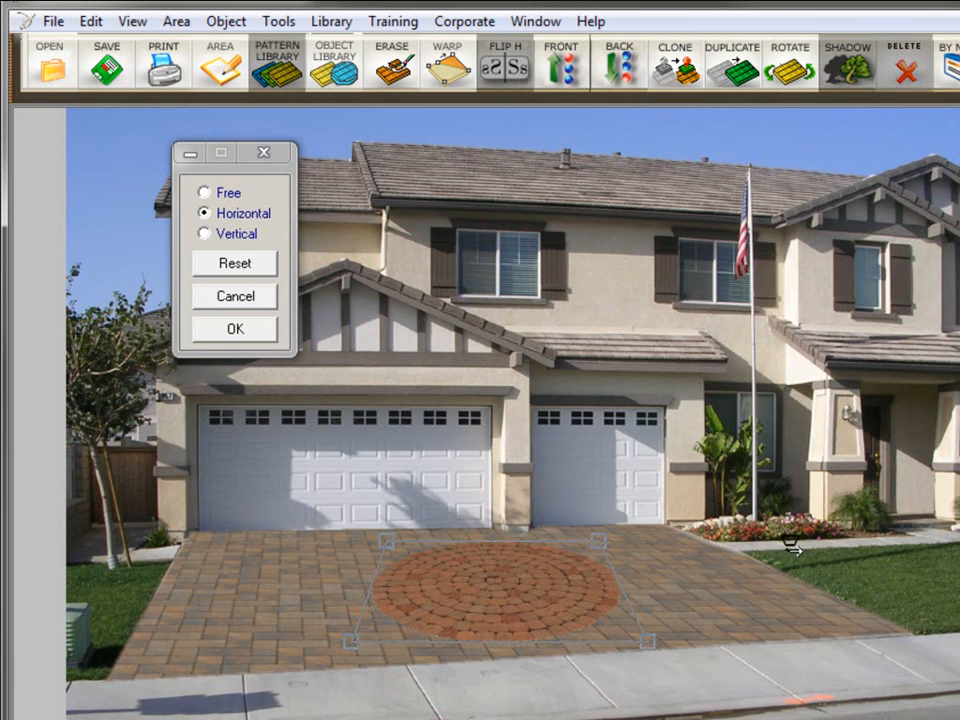
left_click(255, 337)
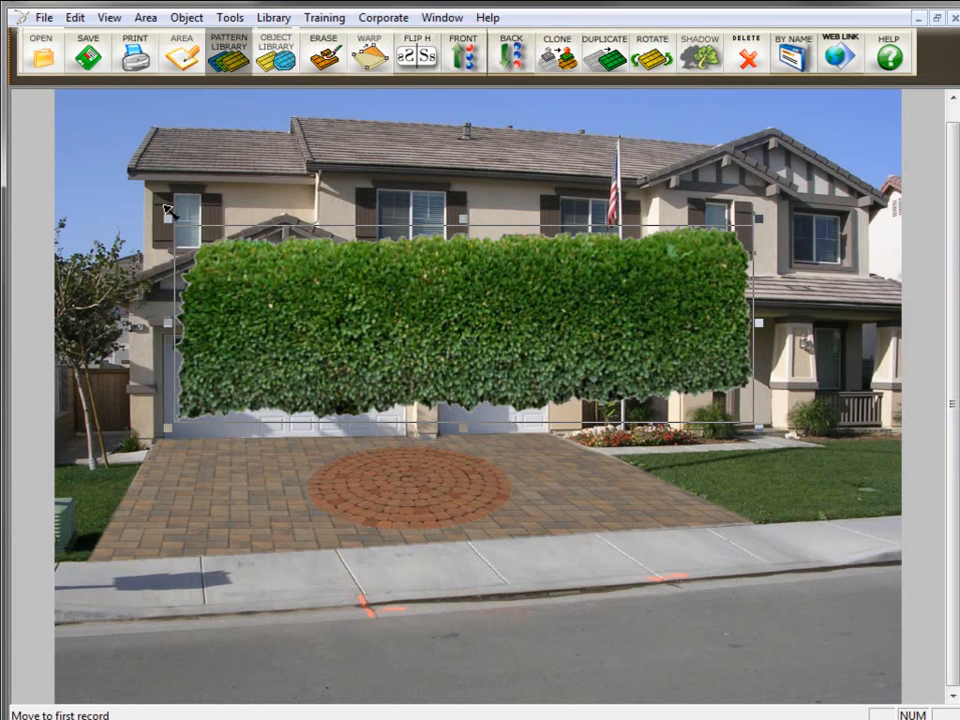
Scale the hedge down to less than half its size and move it onto the lawn beside the driveway.
left_click_drag(167, 218, 508, 343)
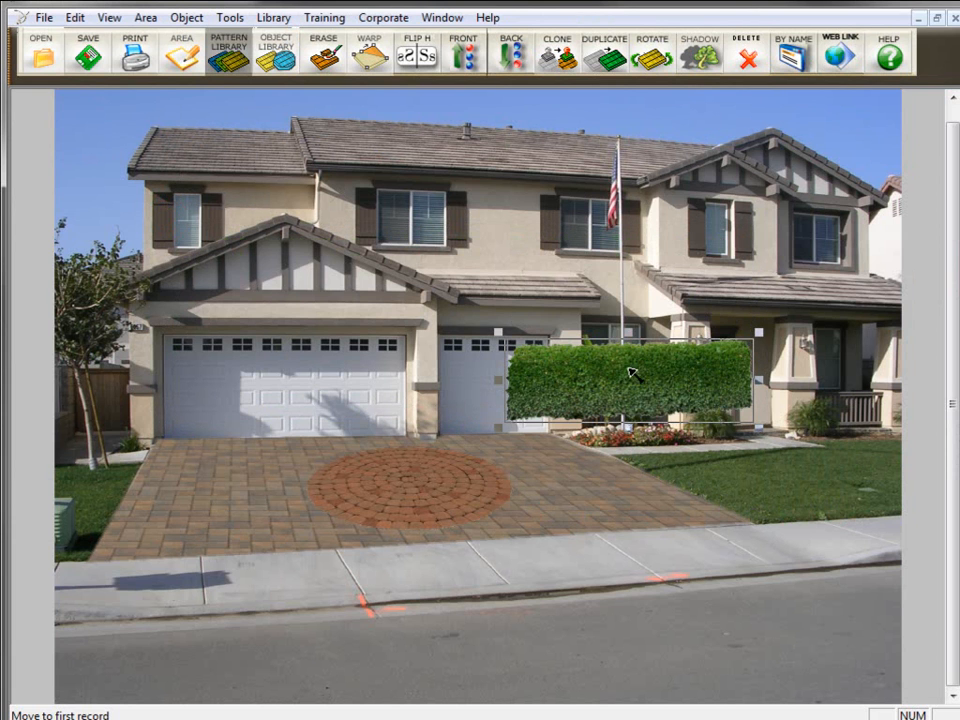
left_click_drag(672, 452, 772, 537)
left_click_drag(745, 490, 748, 500)
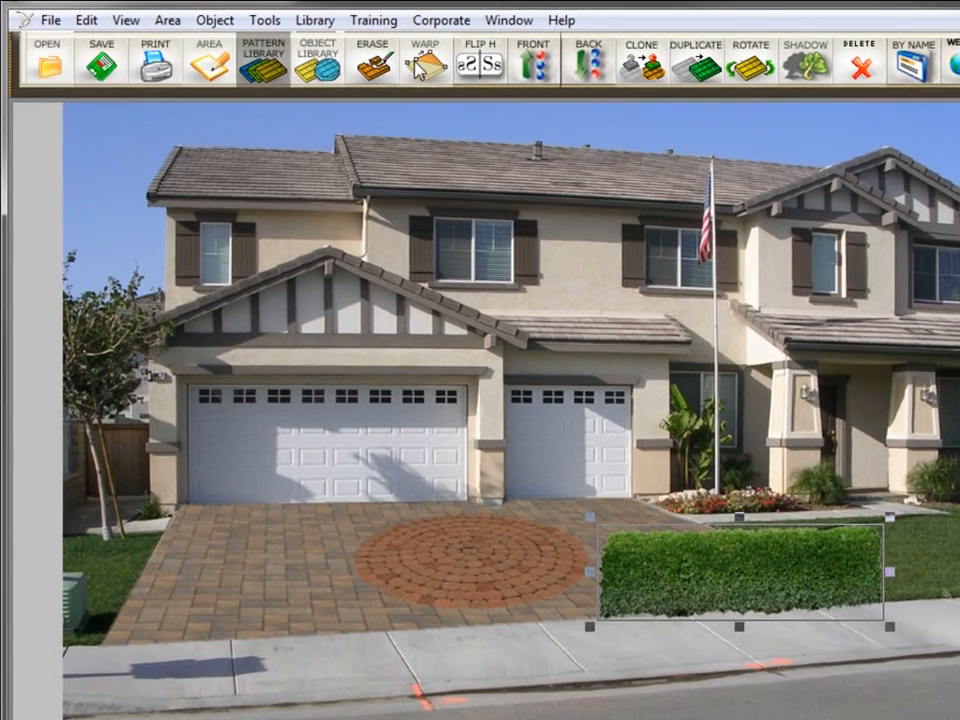
Warp the hedge in Vertical mode so its far end shrinks back along the driveway's lawn-side edge, and accept the warp.
left_click(372, 57)
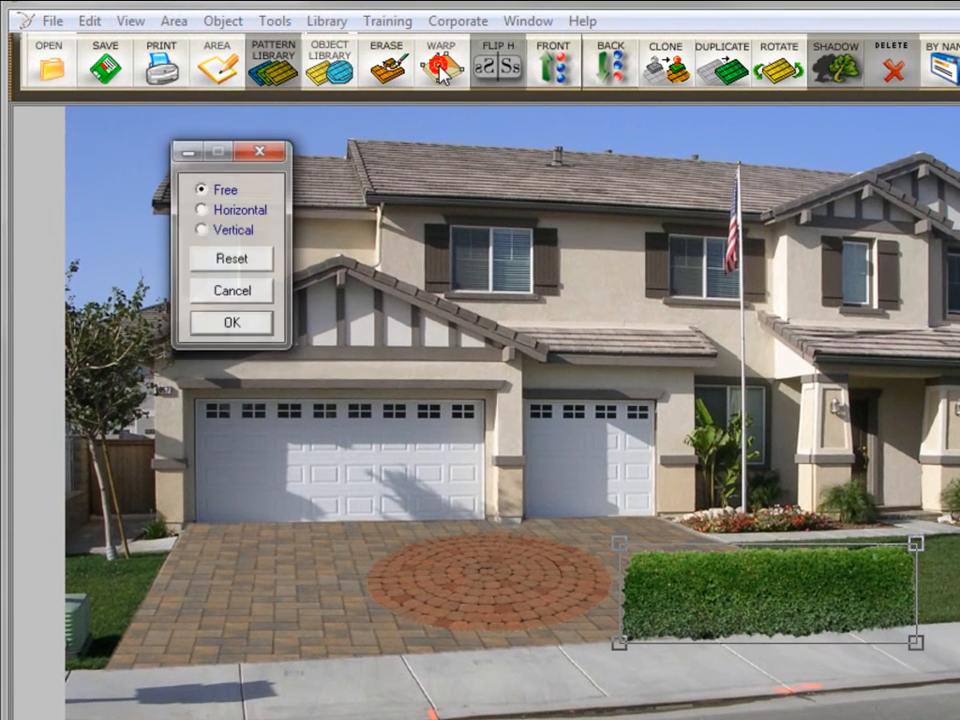
left_click(203, 230)
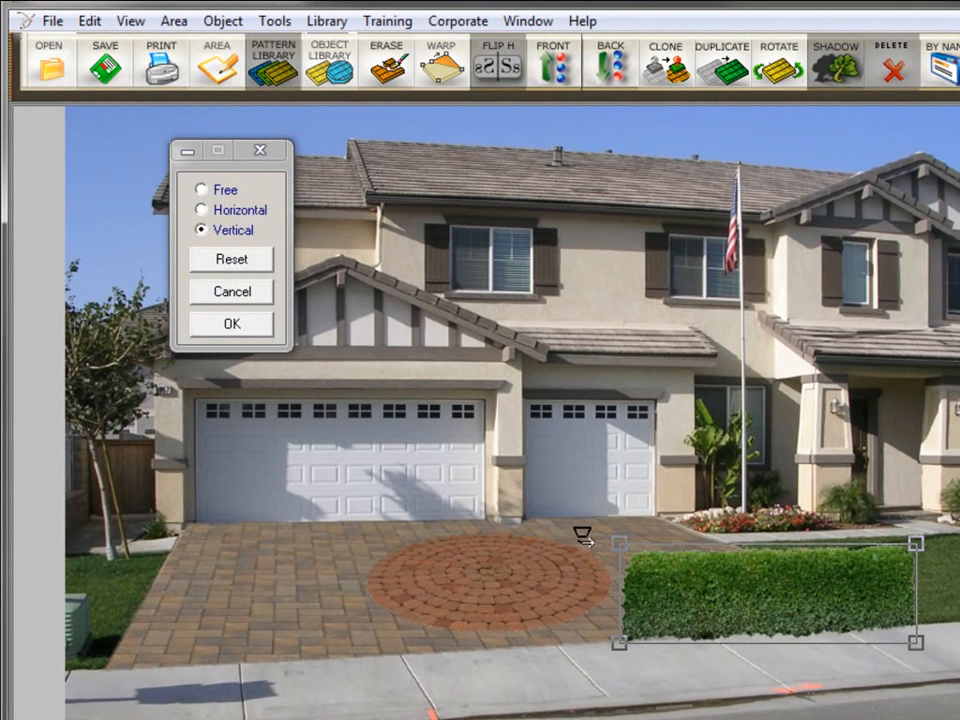
left_click_drag(622, 541, 748, 484)
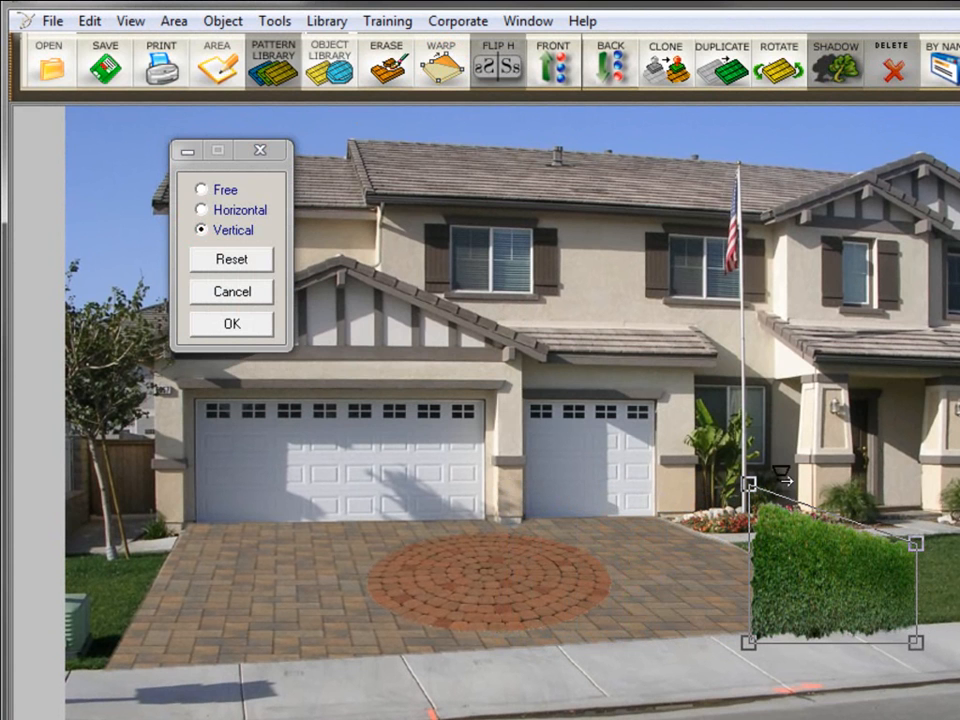
left_click_drag(750, 643, 745, 549)
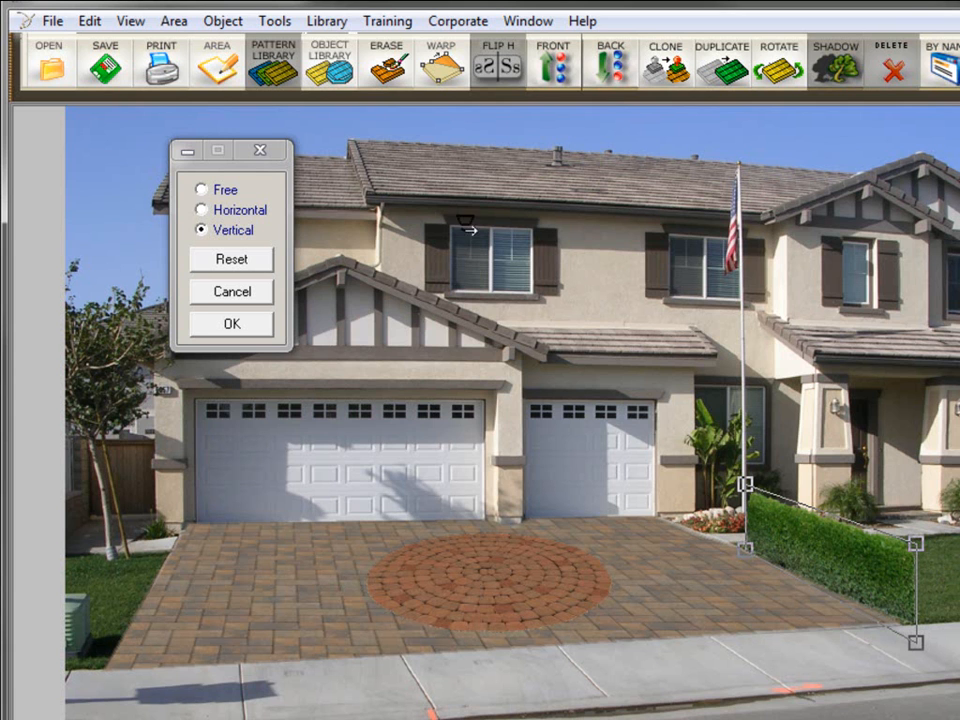
left_click(256, 325)
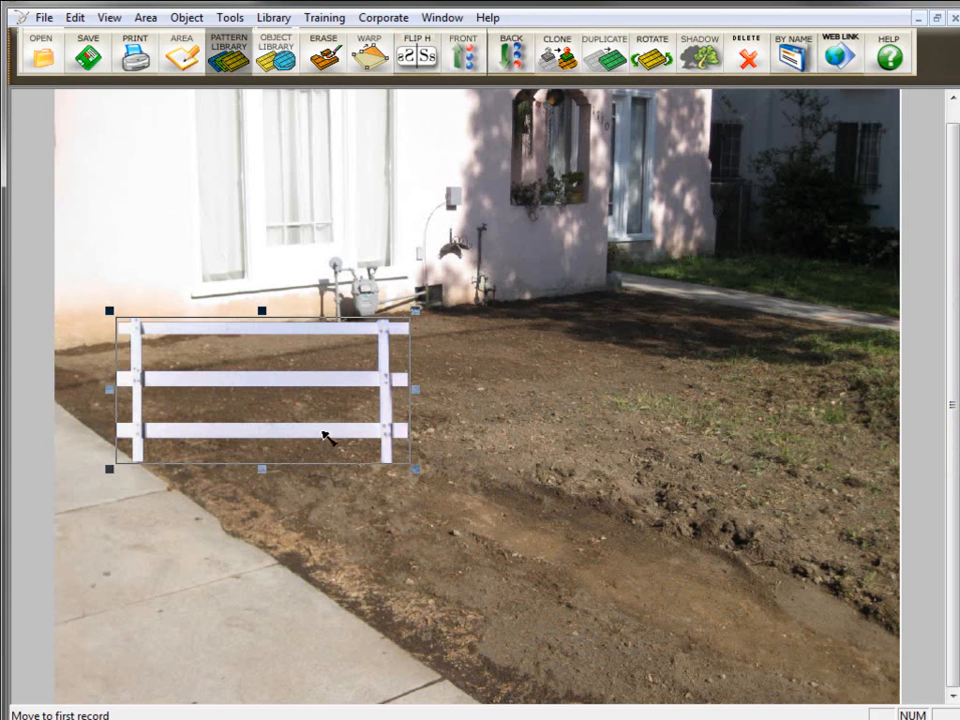
Position the white rail fence on the soil beside the sidewalk and warp it in Vertical mode so it tapers away toward the house.
left_click_drag(322, 432, 895, 432)
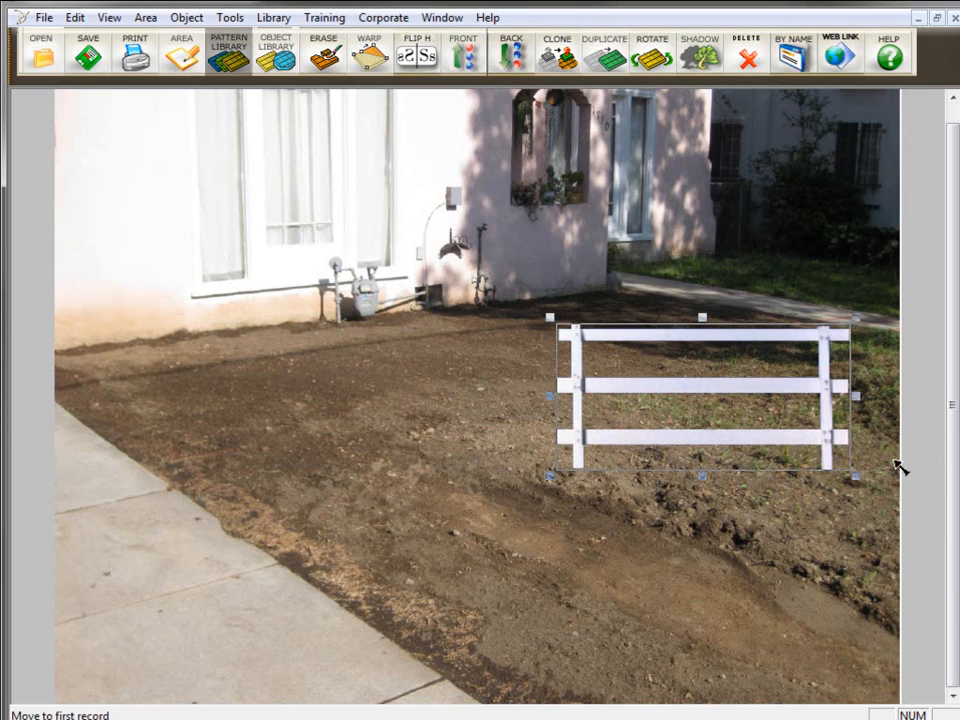
left_click_drag(681, 381, 288, 398)
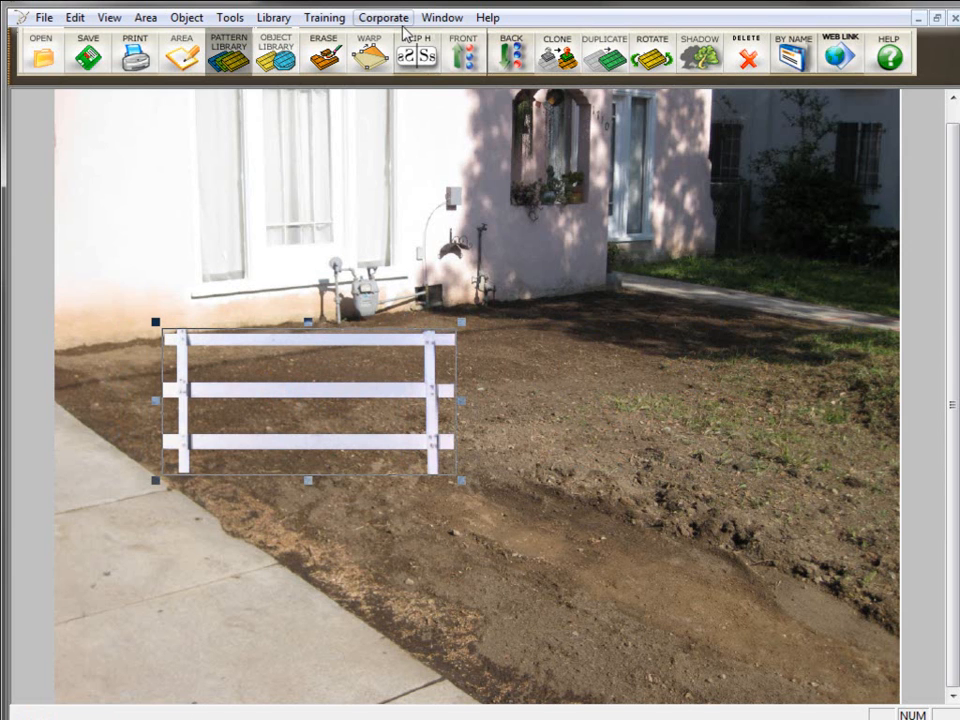
left_click(370, 55)
left_click(188, 195)
left_click_drag(455, 474, 398, 438)
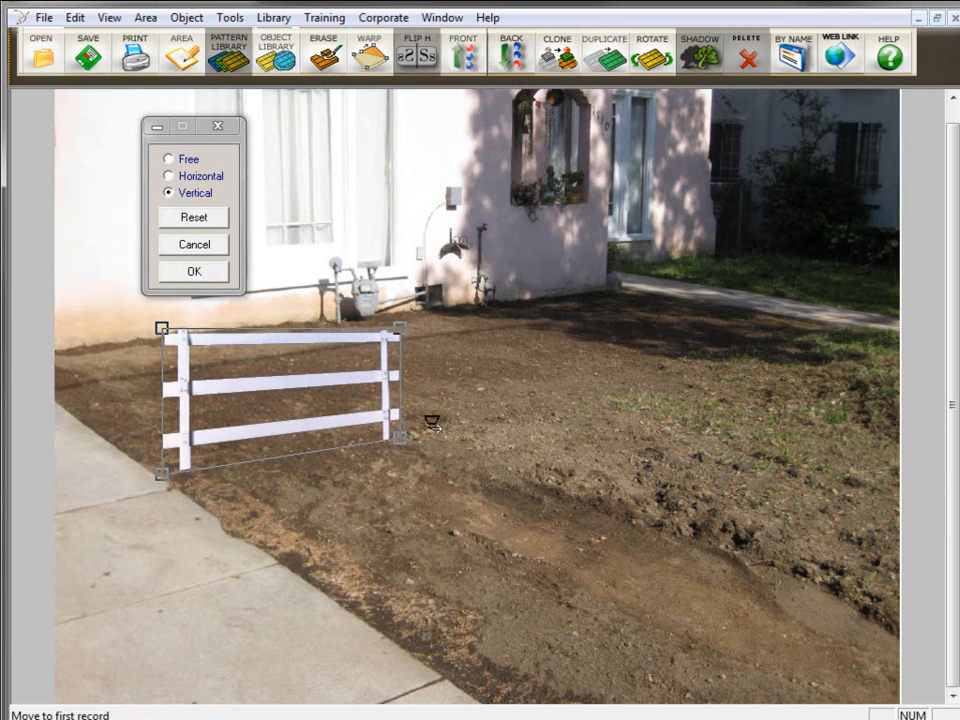
left_click_drag(403, 329, 396, 318)
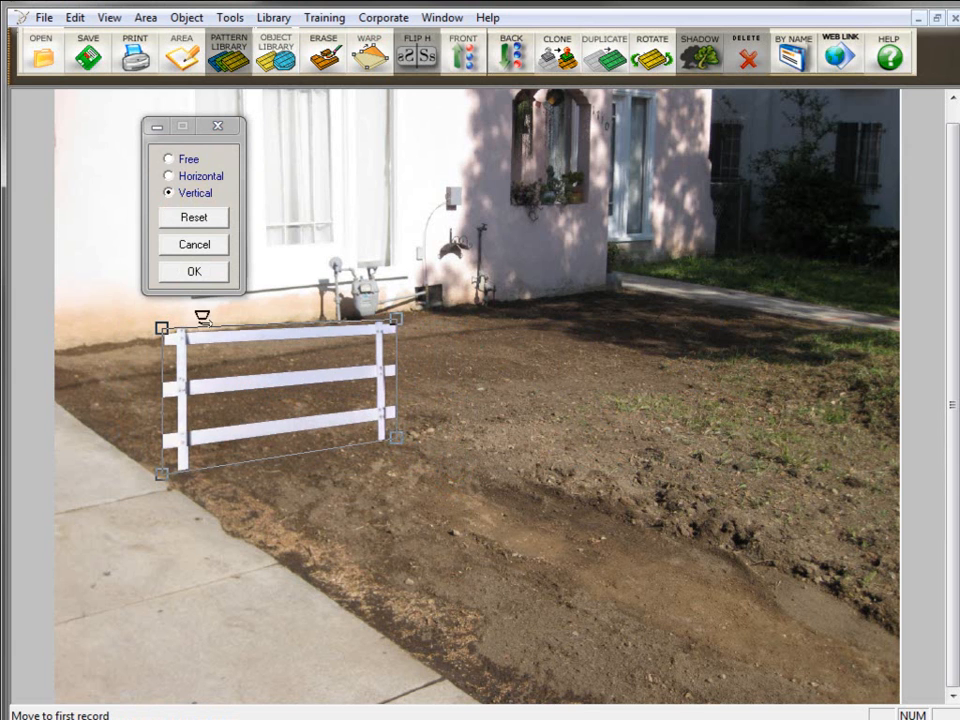
left_click_drag(161, 328, 157, 338)
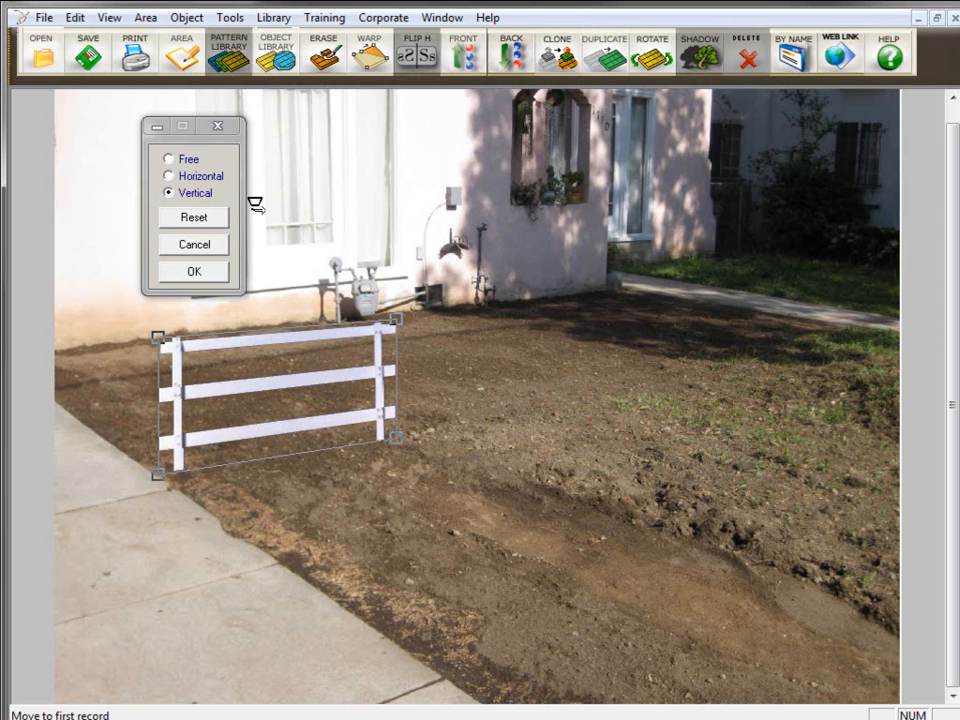
left_click(208, 271)
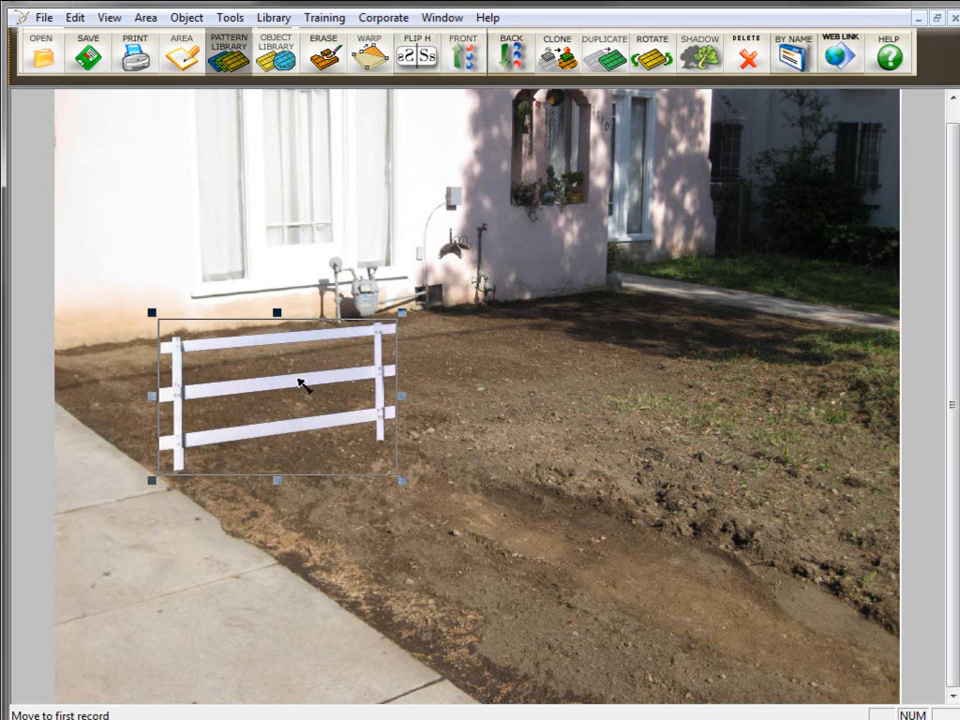
Duplicate the warped fence section, join the copy to the first section's far post, and scale it down to match the perspective.
left_click(604, 50)
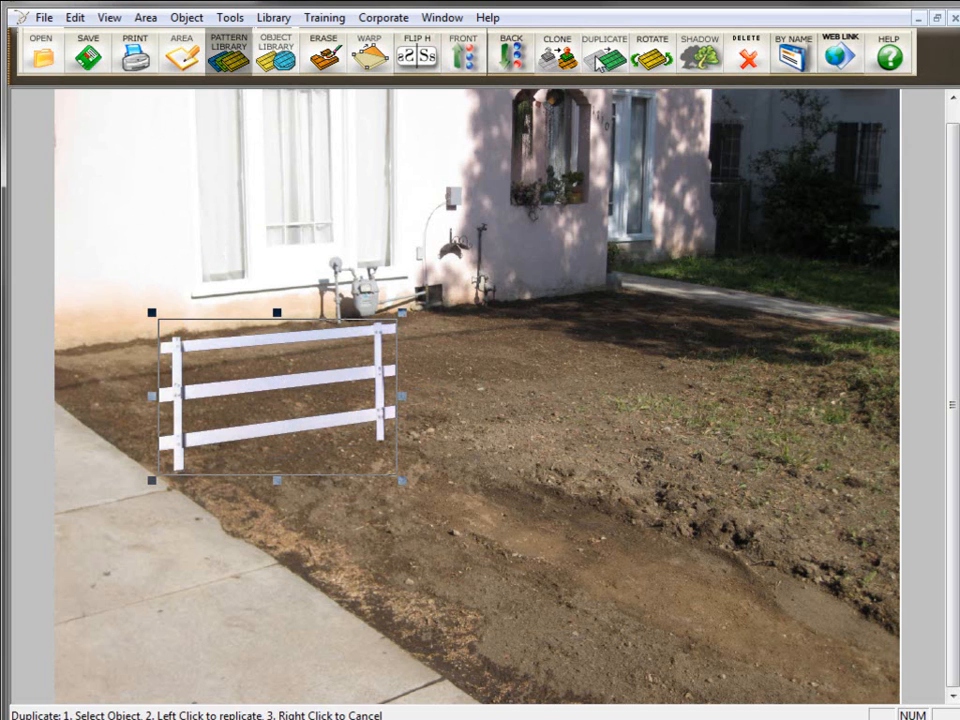
left_click(475, 360)
left_click_drag(471, 368, 485, 370)
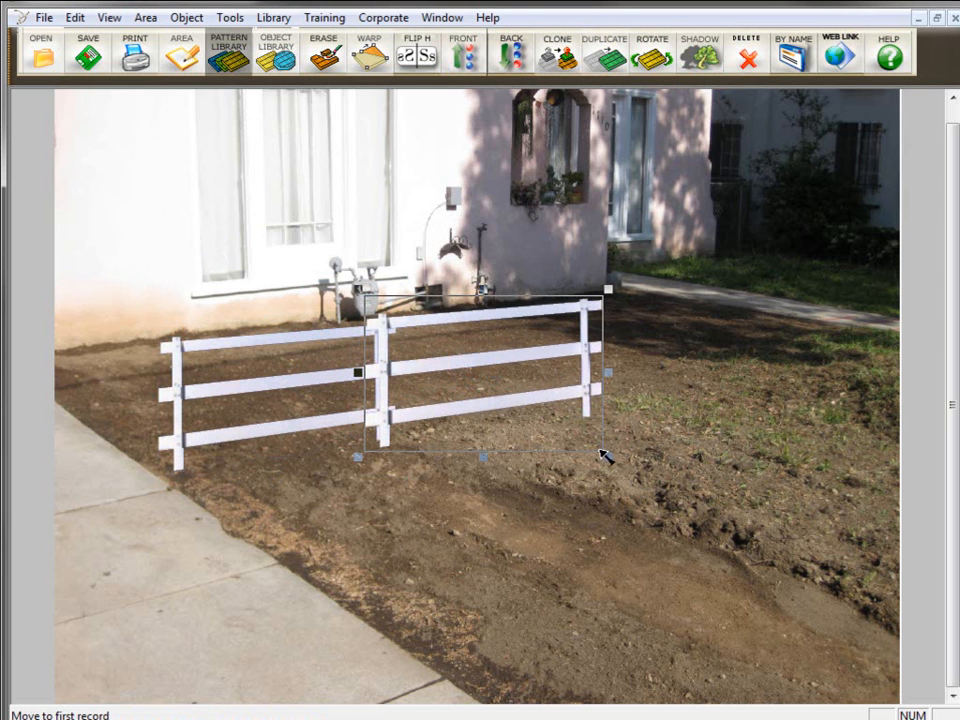
left_click_drag(606, 457, 602, 460)
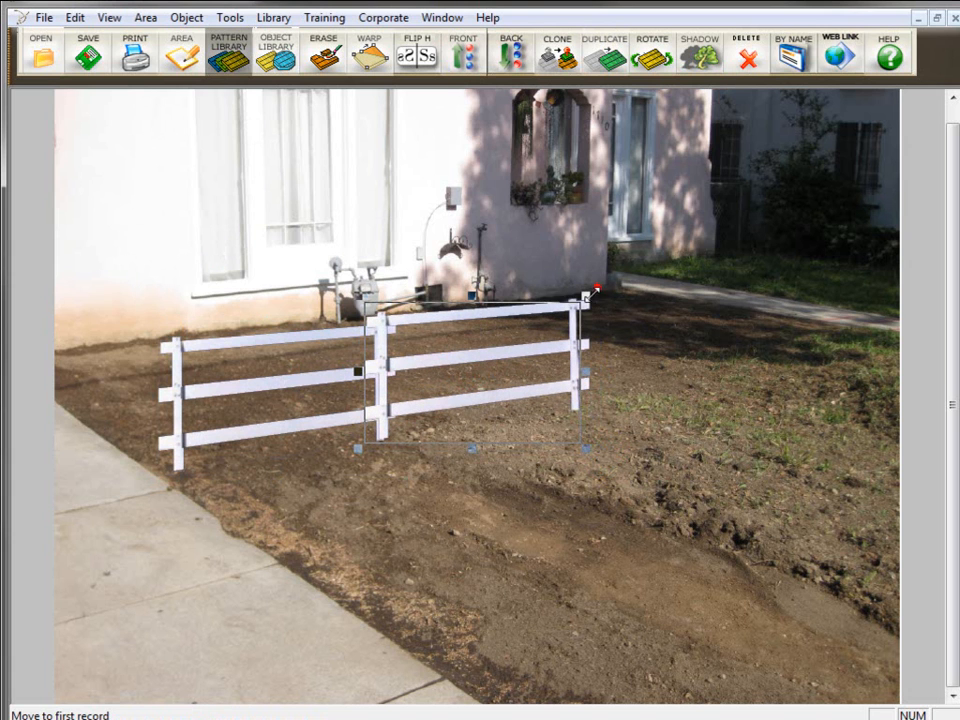
left_click_drag(595, 286, 597, 300)
Duplicate the second fence section, align the copy with its far end, and shrink it to continue the receding fence line.
left_click(604, 52)
left_click(654, 328)
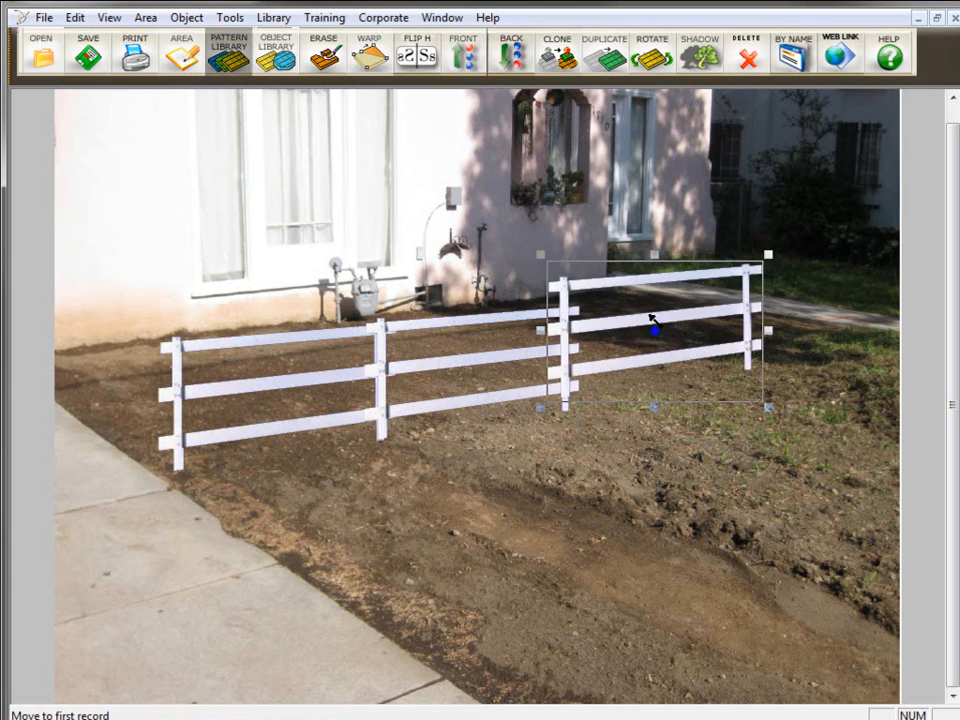
left_click(619, 272)
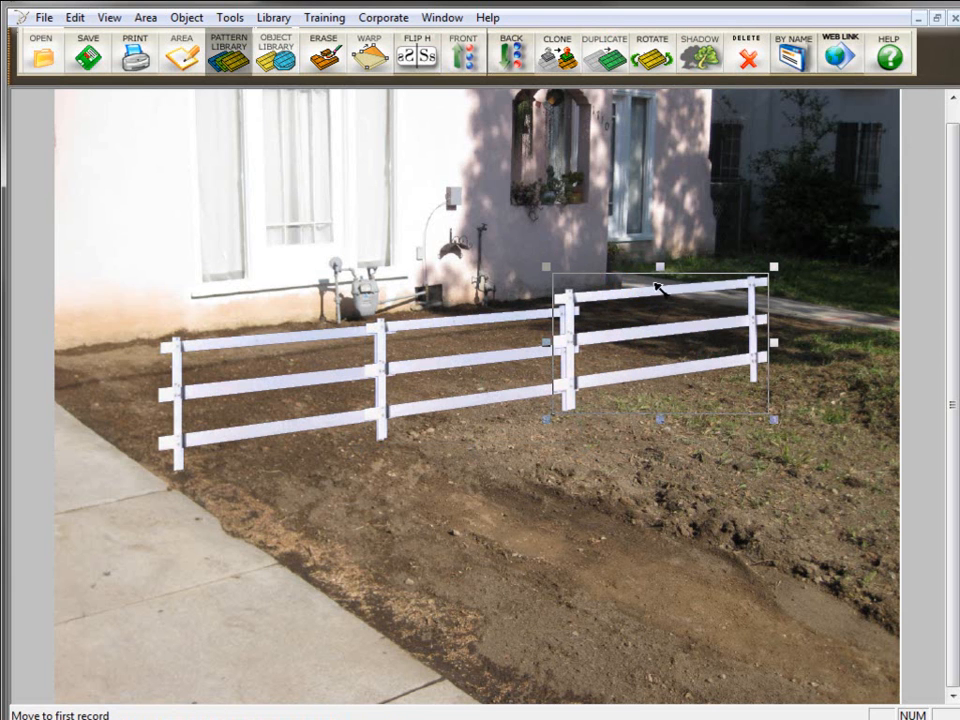
left_click(654, 286)
left_click(650, 289)
left_click_drag(650, 289, 630, 380)
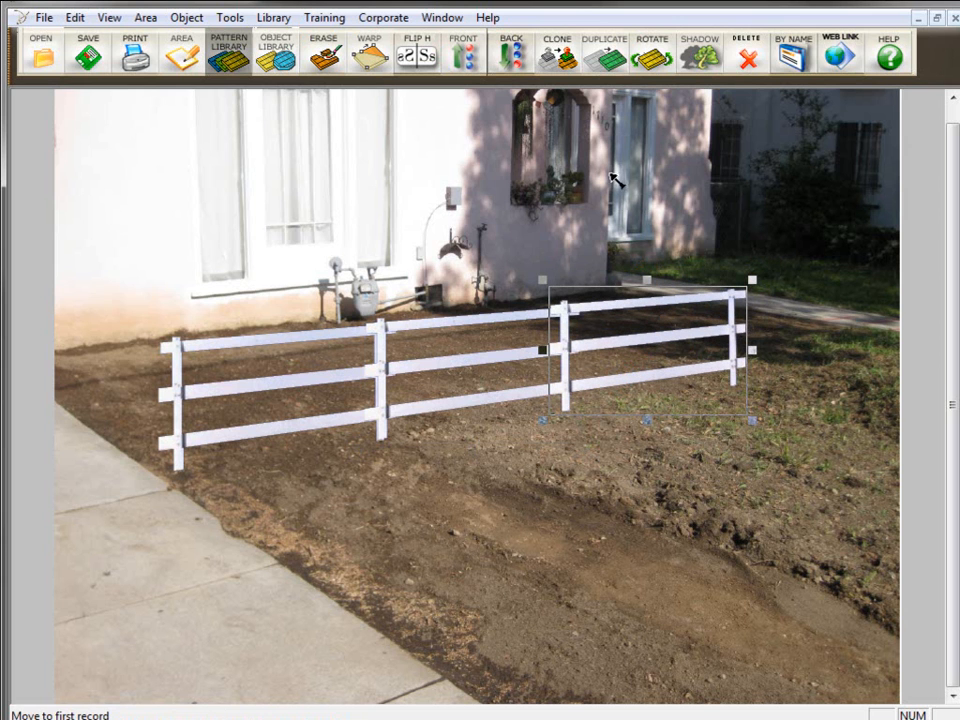